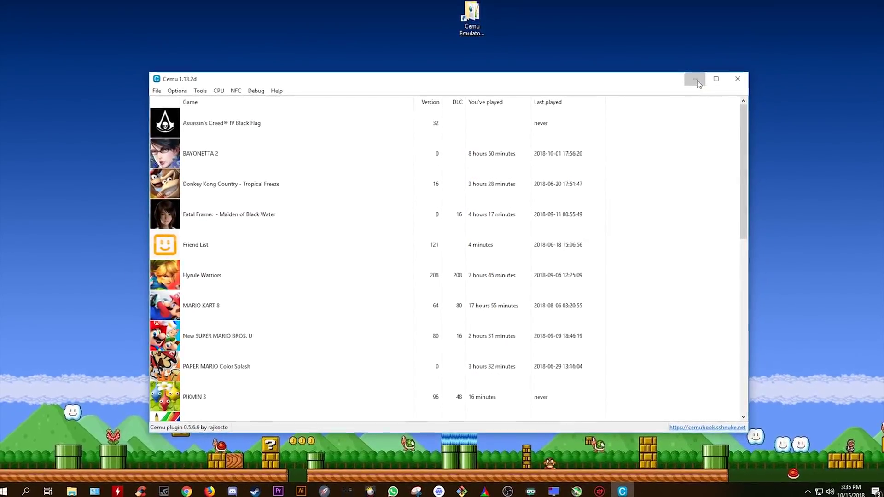
# - Minimize the Cemu window to reveal the Cemu Emulator folder in File Explorer
pyautogui.click(707, 76)
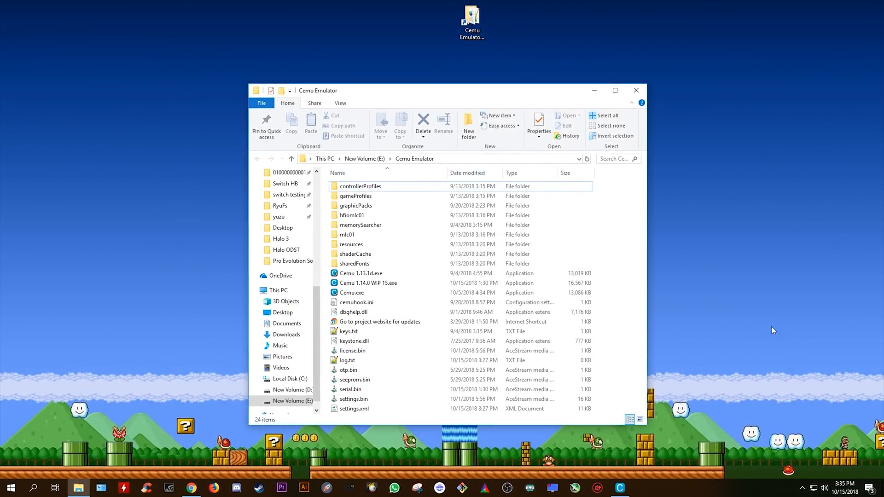
# - Download the Cemuhook 0.5.6.8 zip to the Desktop from the website and select it there
pyautogui.click(191, 488)
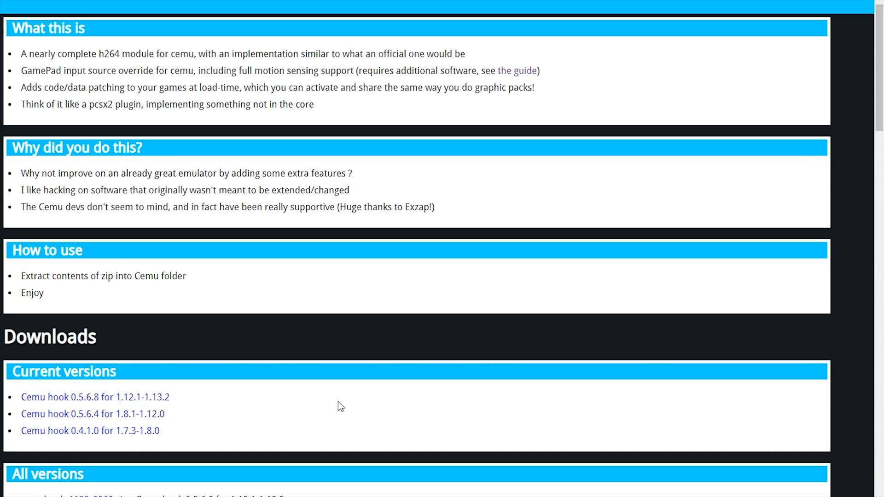
pyautogui.moveTo(876, 70)
pyautogui.mouseDown()
pyautogui.moveTo(877, 297)
pyautogui.moveTo(860, 346)
pyautogui.mouseUp()
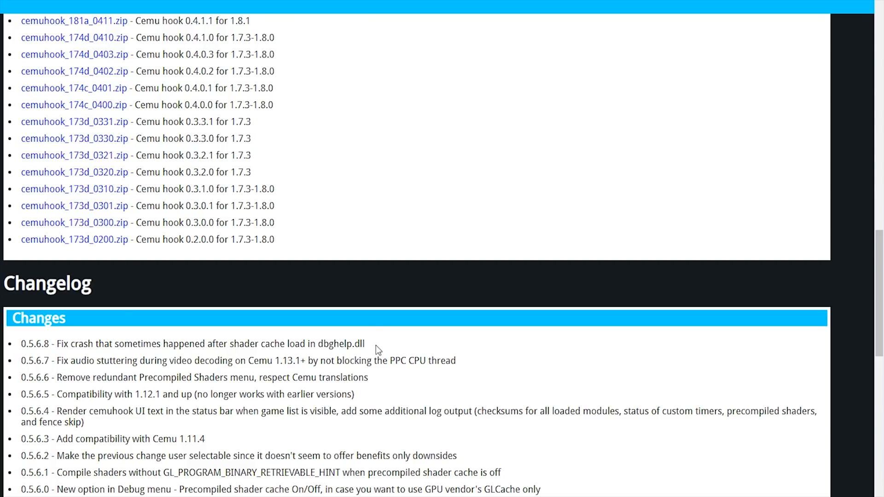
pyautogui.scroll(10, 376, 346)
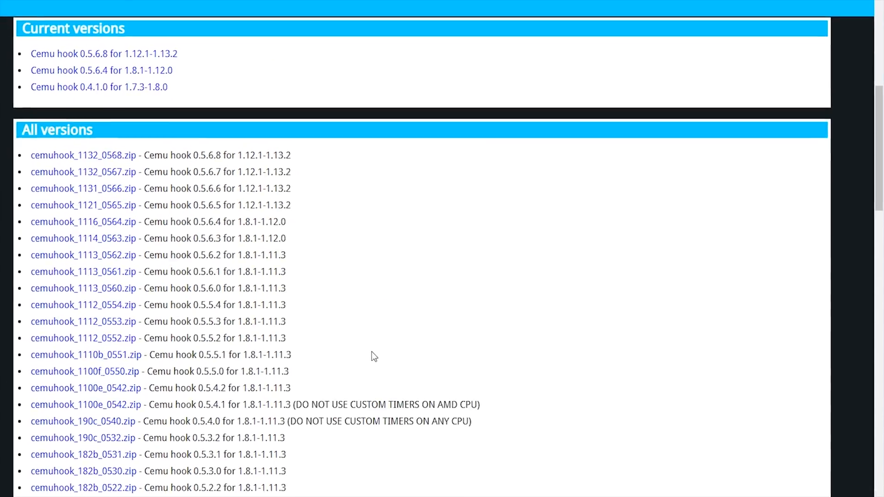
pyautogui.scroll(5, 372, 354)
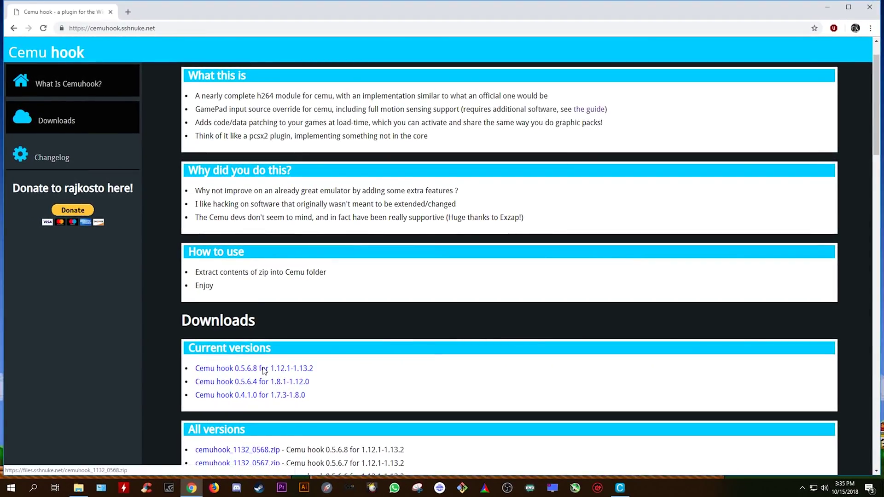
pyautogui.click(264, 369)
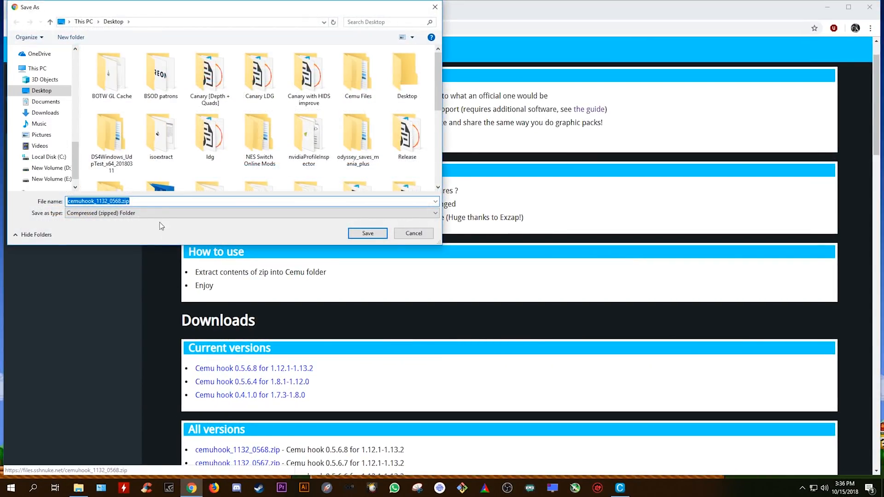
pyautogui.click(42, 101)
pyautogui.click(367, 234)
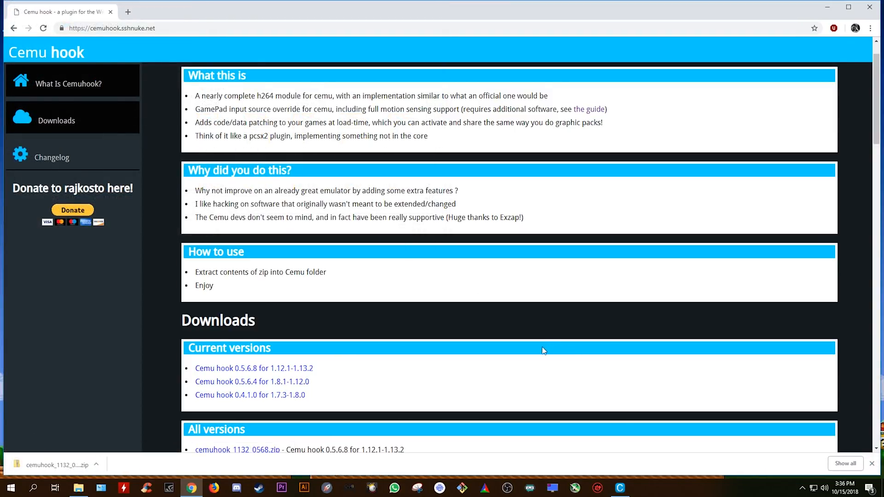
pyautogui.click(870, 7)
pyautogui.click(18, 20)
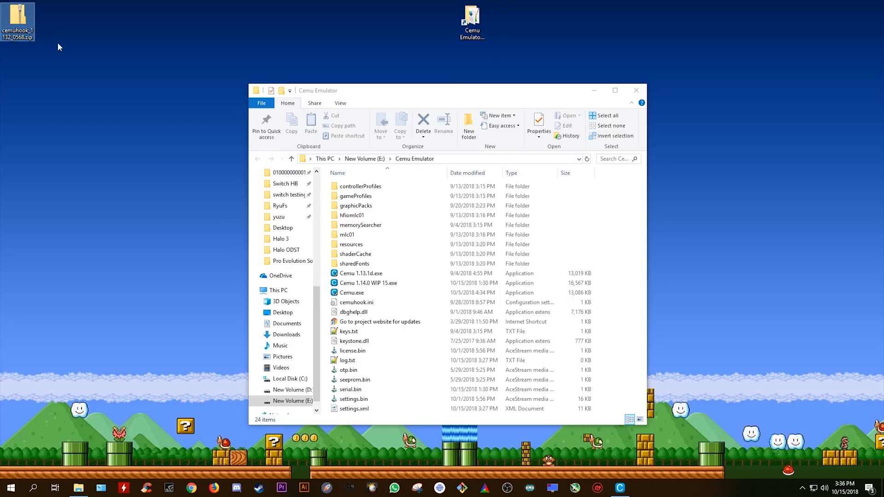
# - Extract the zip with 7-Zip into a cemuhook_1132_0568 folder on the desktop and enter it
pyautogui.rightClick(19, 33)
pyautogui.moveTo(69, 60)
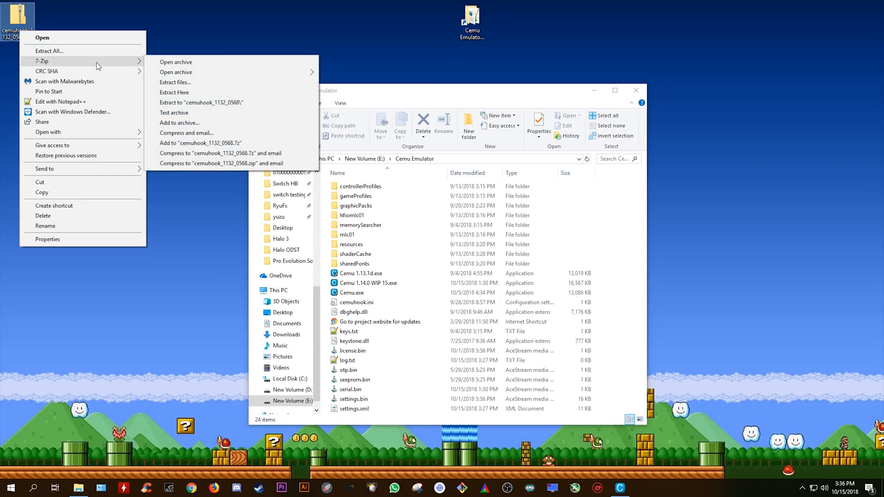
pyautogui.click(224, 104)
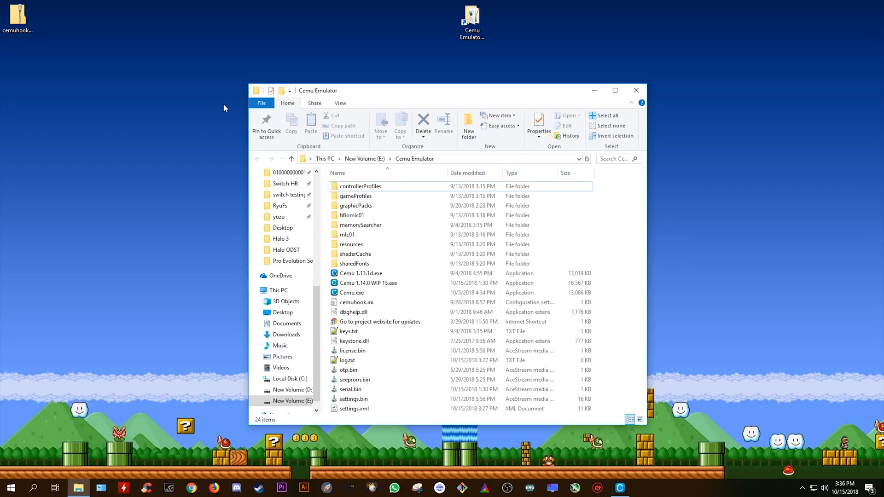
pyautogui.doubleClick(27, 71)
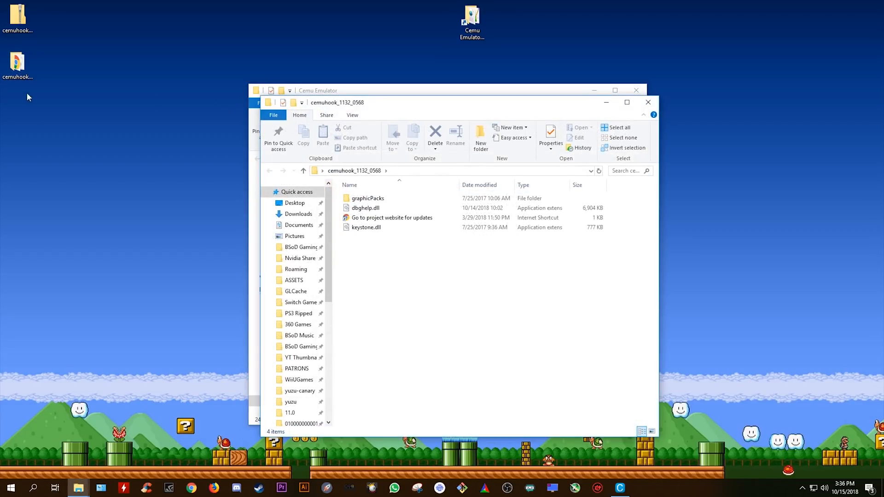
# - Copy all four extracted Cemuhook files and close the folder window
pyautogui.moveTo(469, 267); pyautogui.dragTo(373, 197)
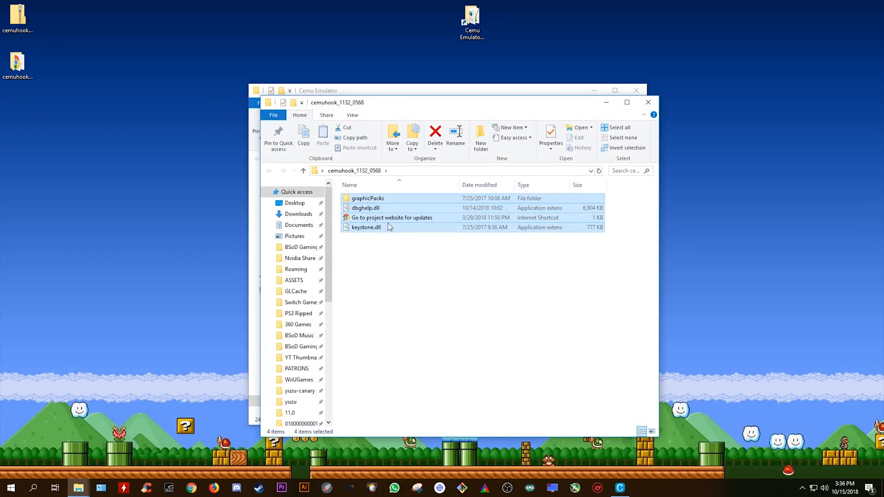
pyautogui.rightClick(374, 199)
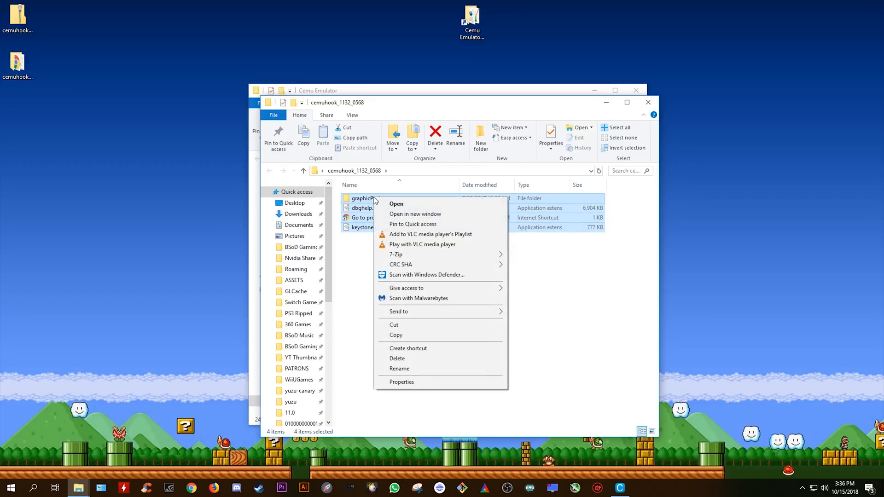
pyautogui.click(412, 337)
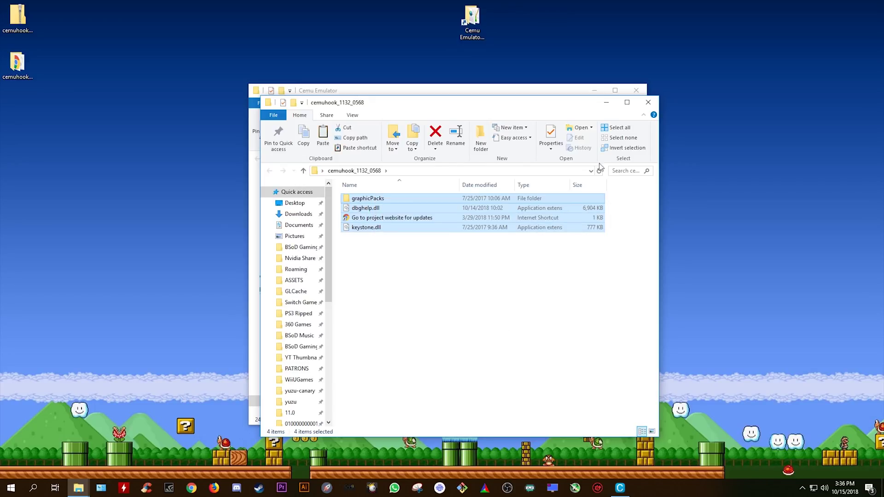
pyautogui.click(647, 103)
# - Paste the Cemuhook files into the Cemu Emulator folder, replacing the existing ones
pyautogui.rightClick(326, 306)
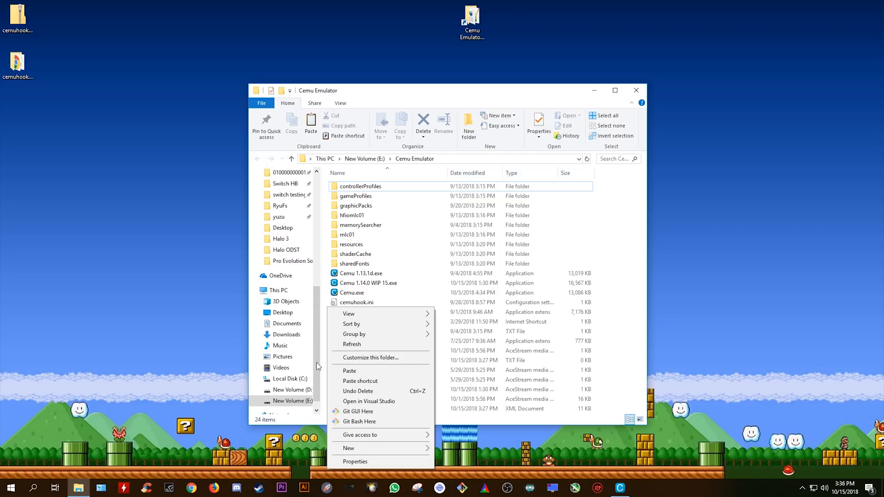
pyautogui.click(364, 370)
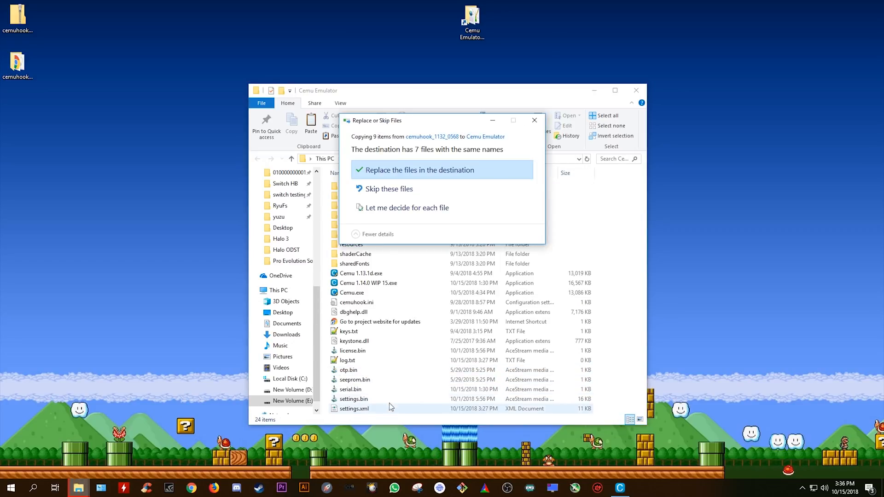
pyautogui.click(403, 175)
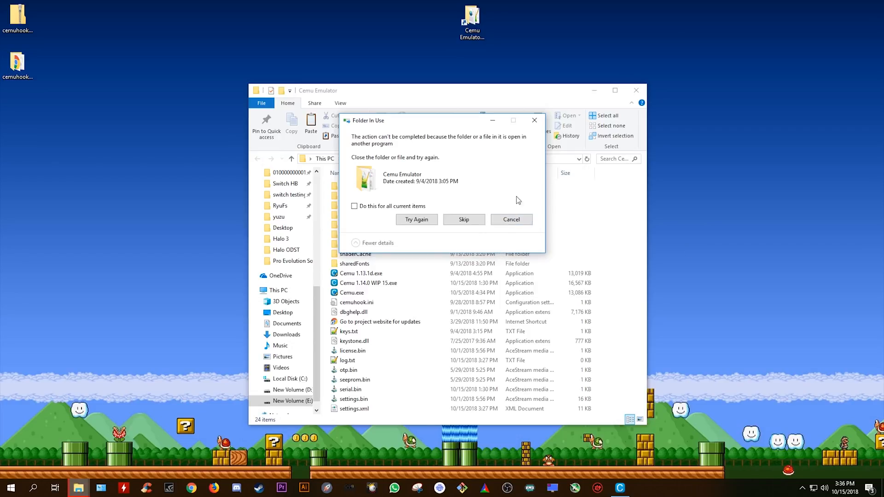
# - Close the running emulator and finish replacing all remaining in-use files
pyautogui.click(620, 488)
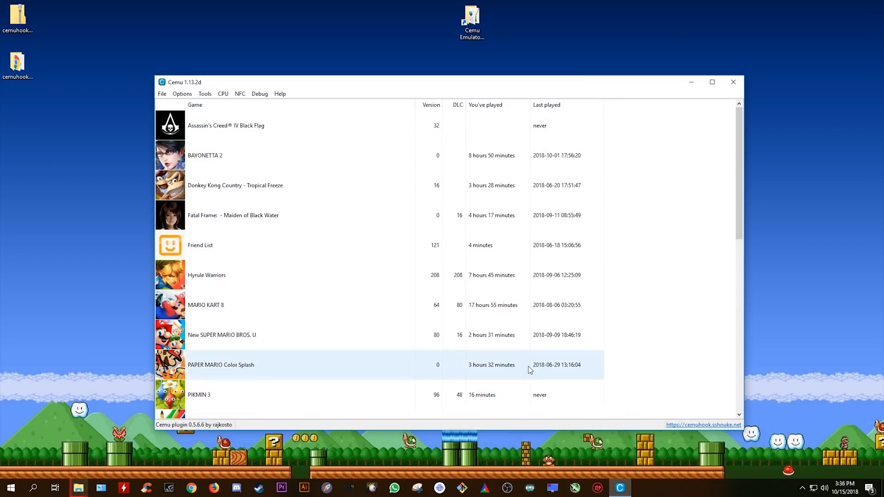
pyautogui.click(733, 84)
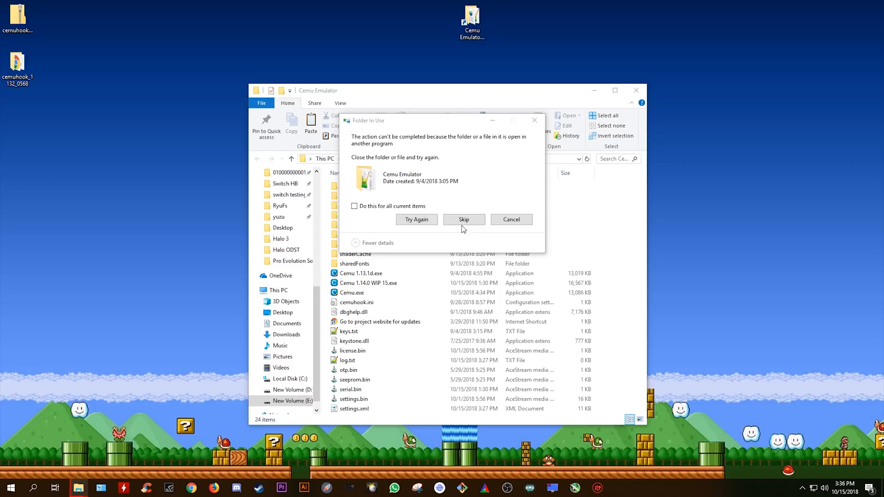
pyautogui.click(362, 208)
pyautogui.click(417, 220)
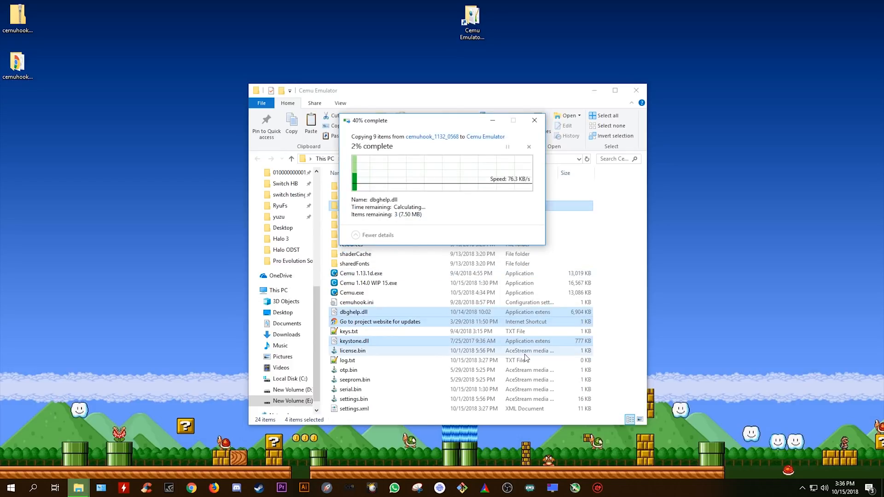
pyautogui.click(620, 299)
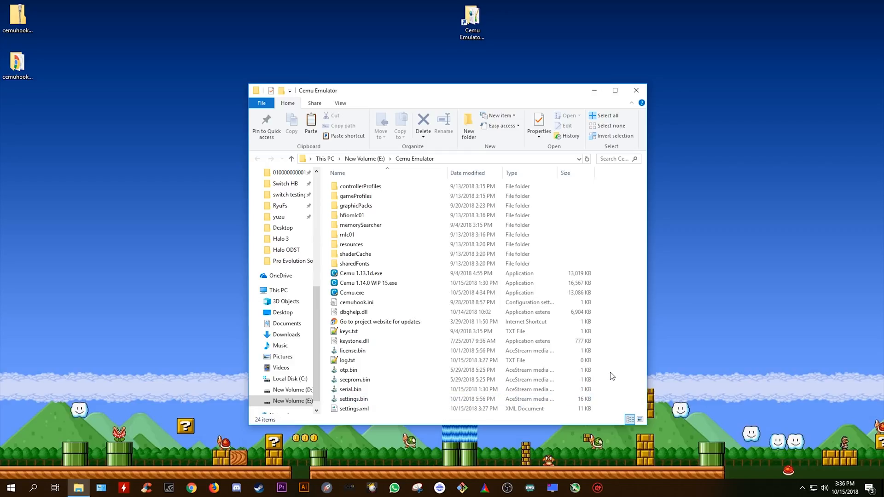
# - Launch Cemu.exe and position its window on the desktop
pyautogui.doubleClick(353, 293)
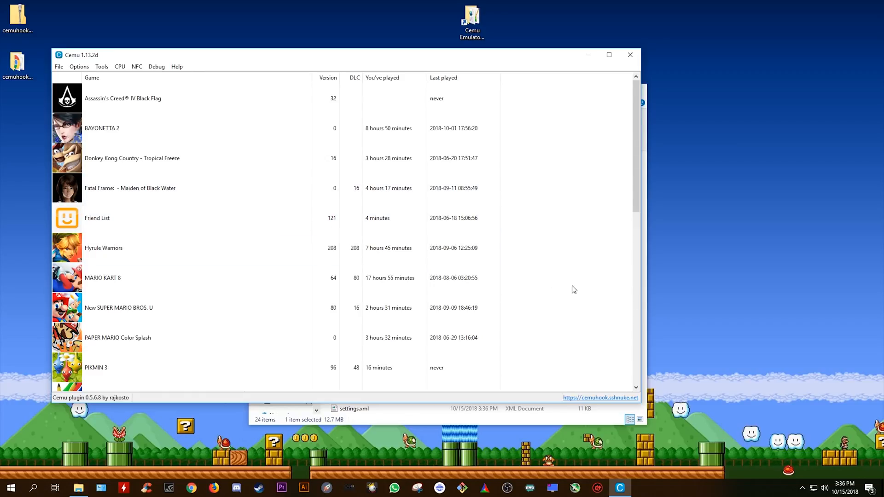
pyautogui.moveTo(452, 58); pyautogui.dragTo(543, 86)
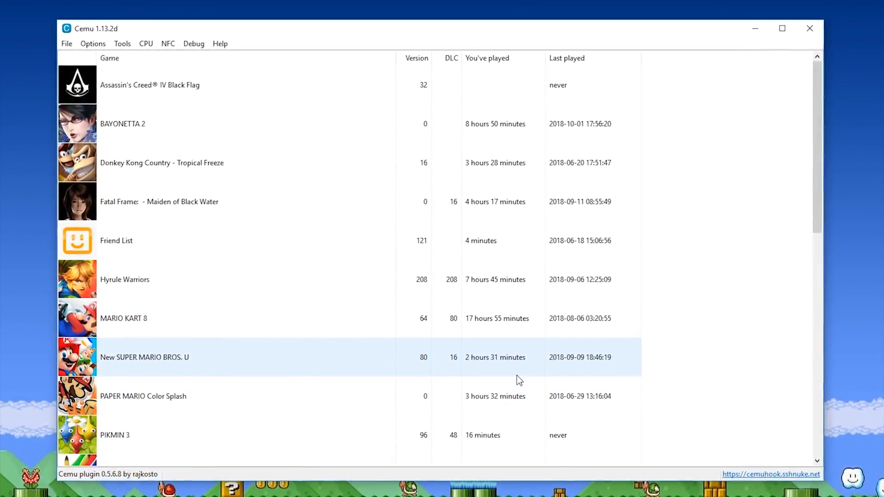
pyautogui.moveTo(828, 208); pyautogui.dragTo(837, 387)
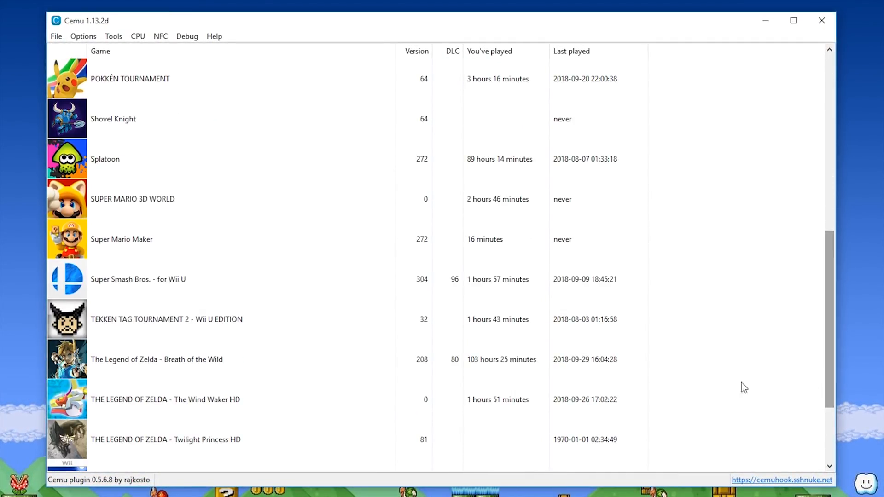
# - Start The Legend of Zelda - Breath of the Wild and choose Continue to load the save
pyautogui.click(204, 363)
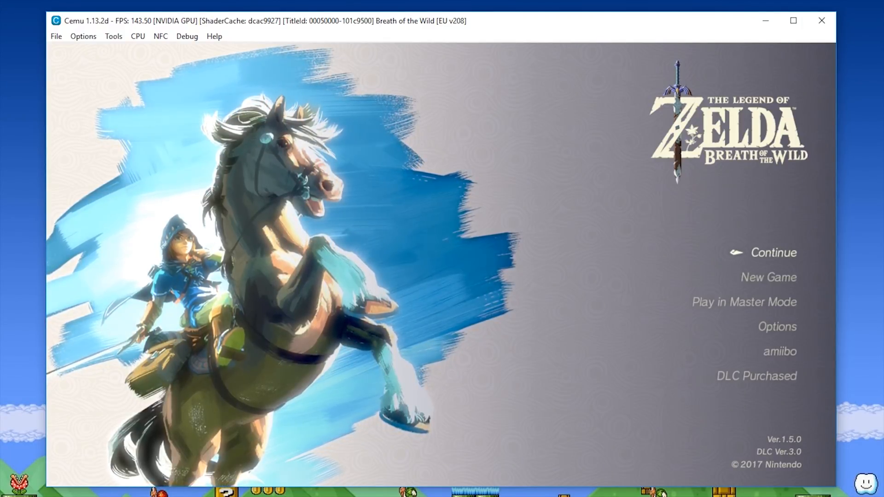
pyautogui.press('Down')
pyautogui.press('Down')
pyautogui.press('Down')
pyautogui.press('Up')
pyautogui.press('Up')
pyautogui.press('Up')
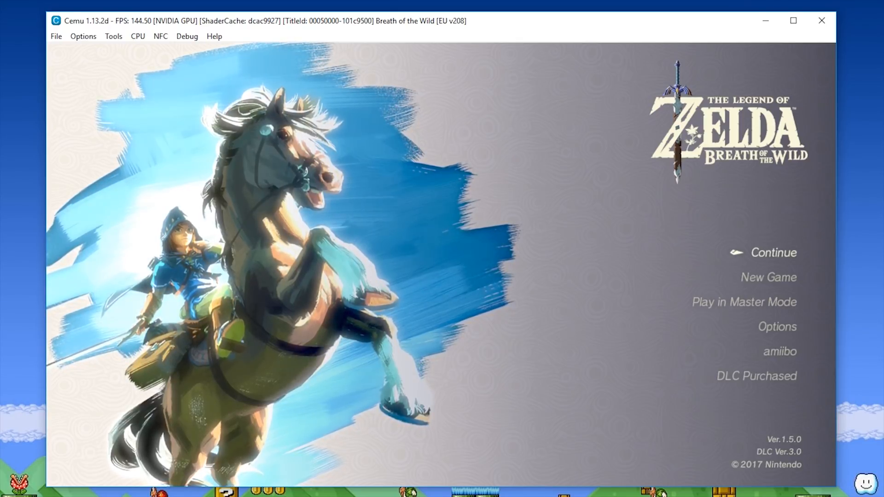
pyautogui.press('Return')
pyautogui.press('Return')
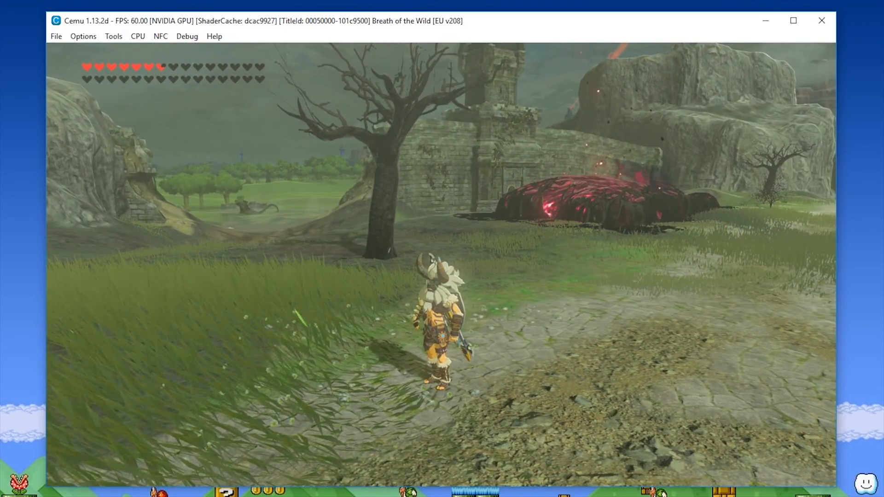
pyautogui.press('Return')
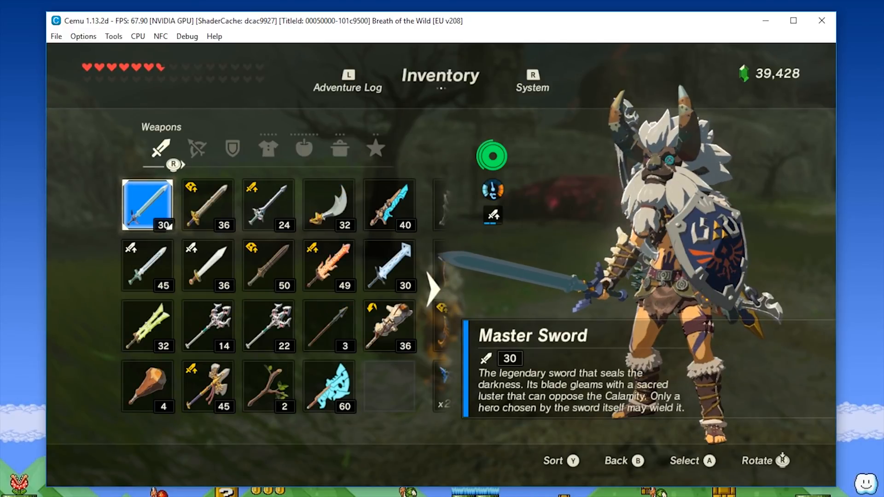
pyautogui.press('q')
pyautogui.press('Right')
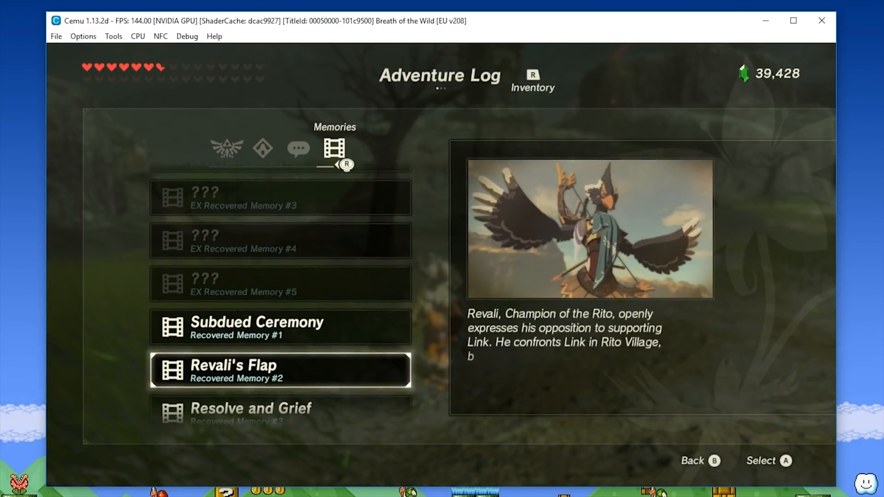
pyautogui.press('Up')
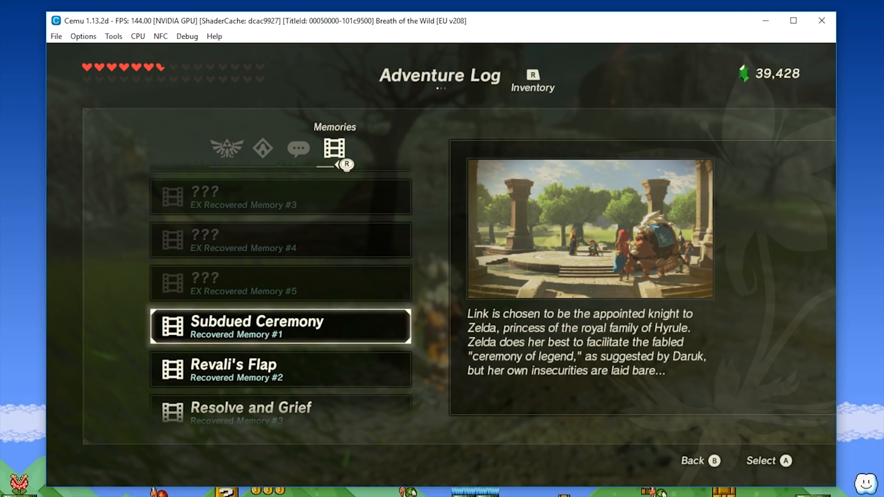